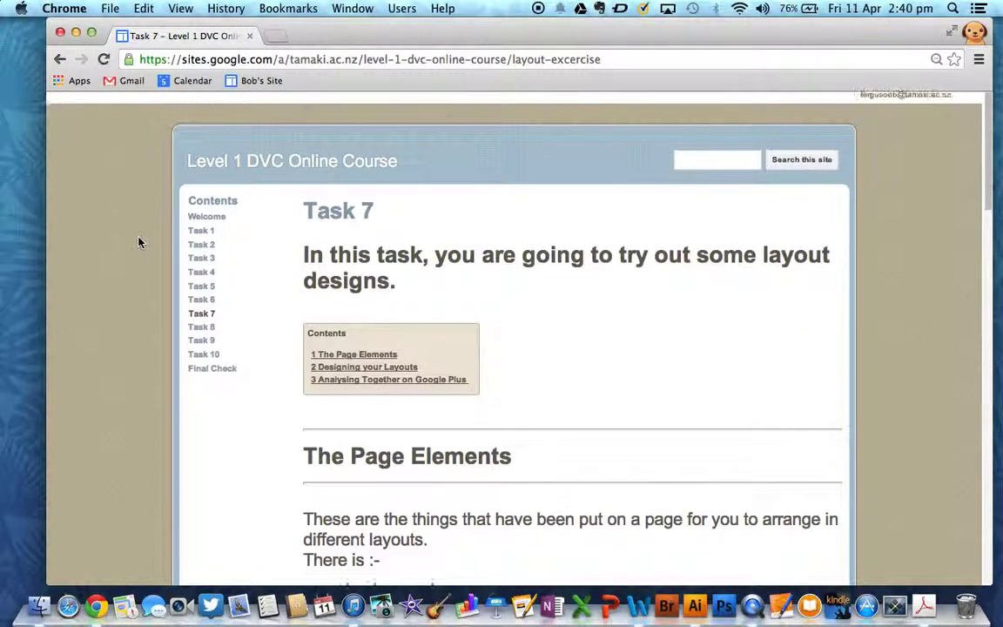
- Scroll the Task 7 page to find the Flowers example and its 'Get your copy of it here' link
{"action": "scroll", "coordinate": [137, 242], "scroll_direction": "down", "scroll_amount": 1}
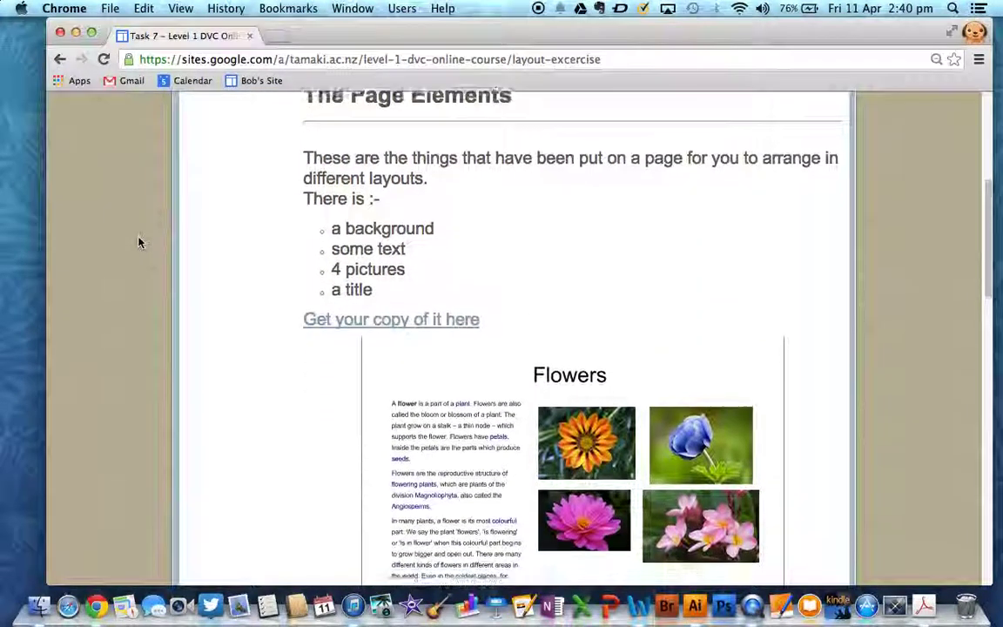
{"action": "scroll", "coordinate": [138, 241], "scroll_direction": "up", "scroll_amount": 1}
{"action": "scroll", "coordinate": [137, 241], "scroll_direction": "down", "scroll_amount": 2}
{"action": "scroll", "coordinate": [138, 241], "scroll_direction": "up", "scroll_amount": 1}
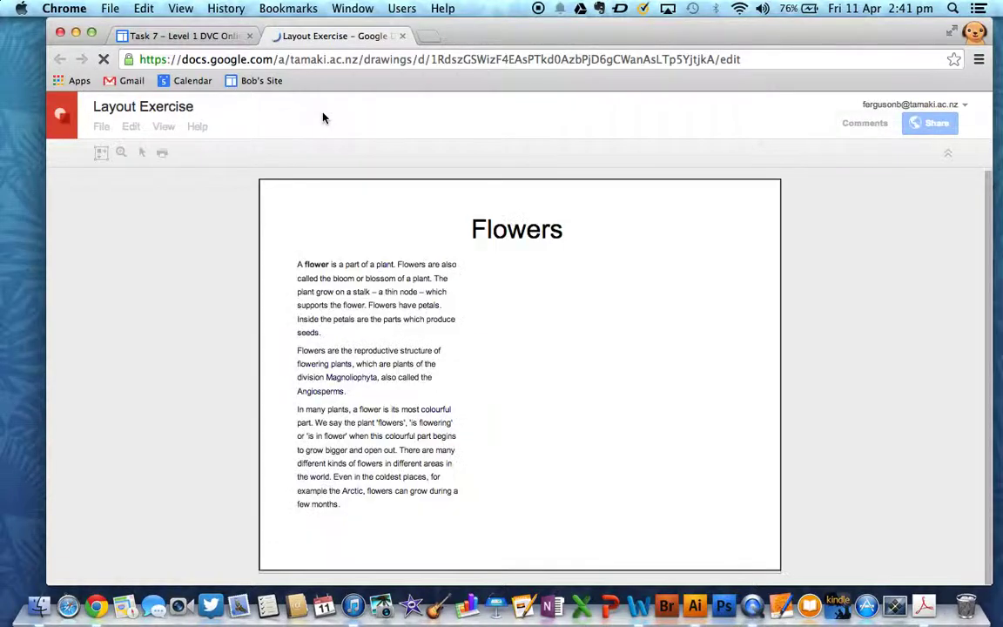
- Make a copy of the Layout Exercise drawing, keeping the default name
{"action": "left_click", "coordinate": [265, 213]}
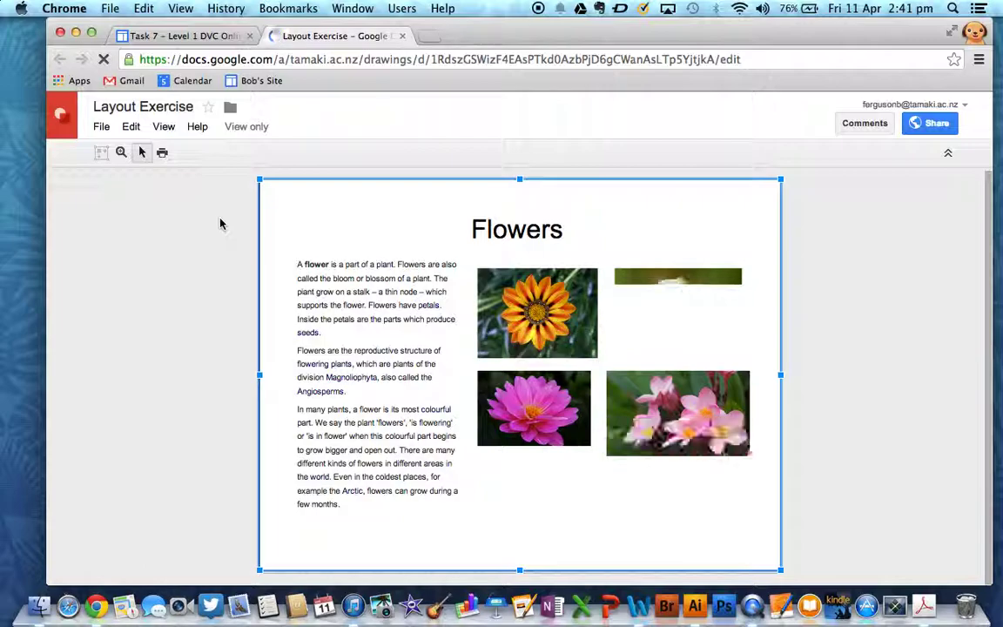
{"action": "left_click", "coordinate": [102, 129]}
{"action": "left_click", "coordinate": [96, 246]}
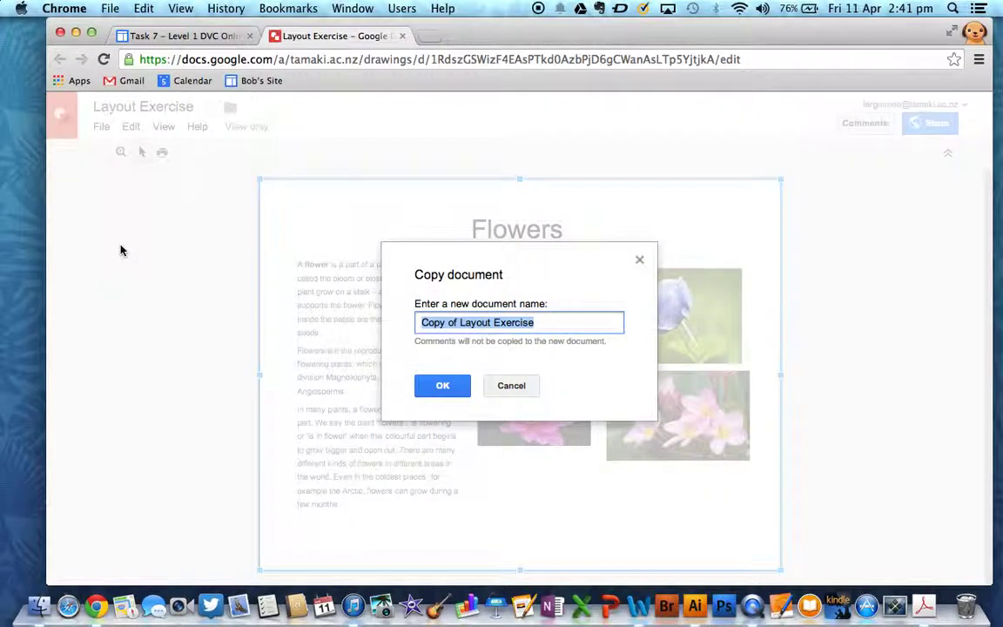
{"action": "left_click", "coordinate": [446, 388]}
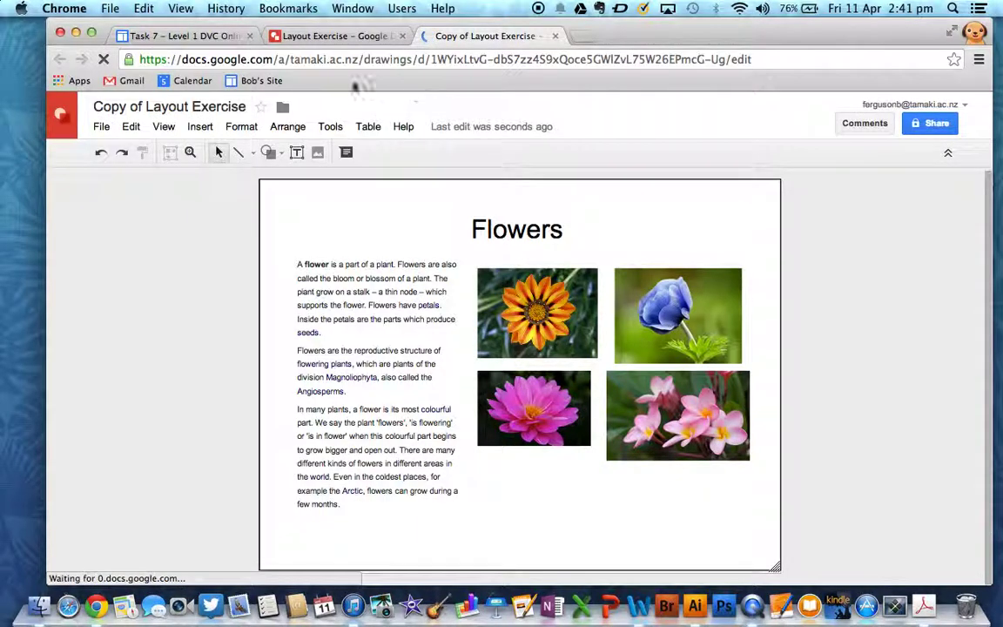
- Move the 'Copy of Layout Exercise' drawing into the DVC folder
{"action": "left_click", "coordinate": [282, 107]}
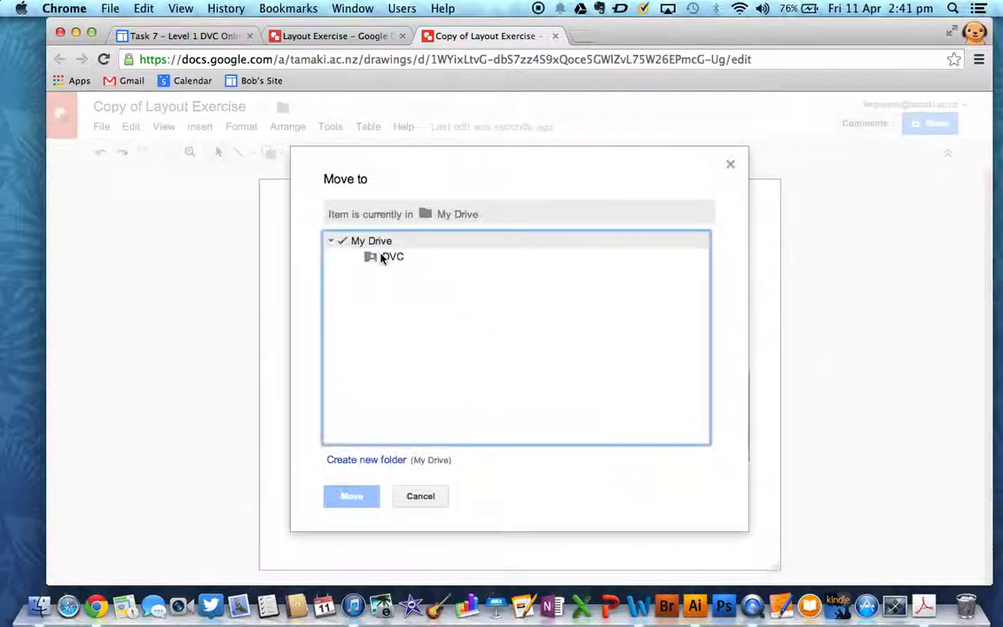
{"action": "left_click", "coordinate": [388, 259]}
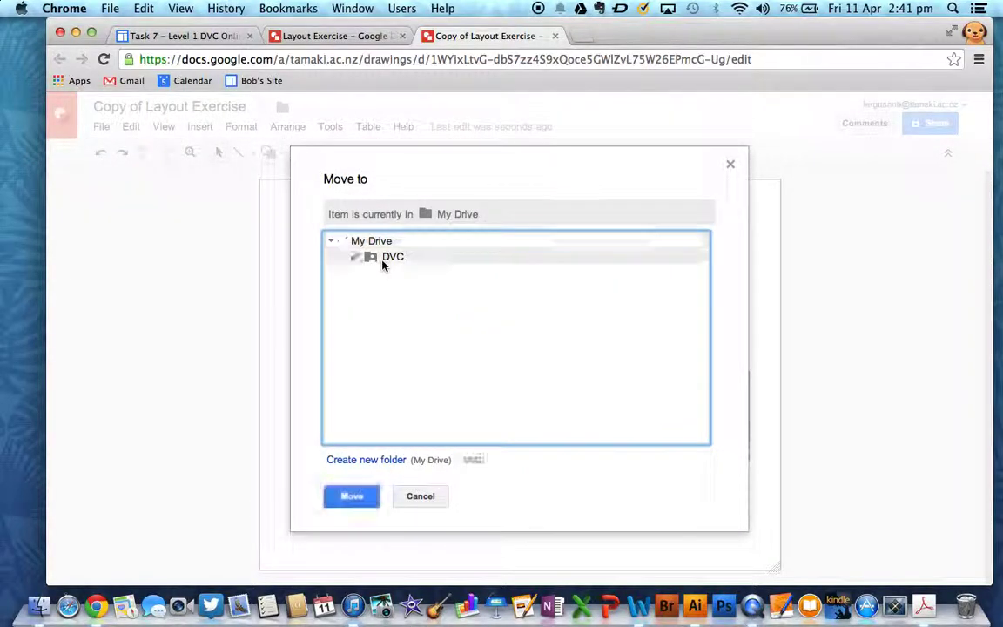
{"action": "left_click", "coordinate": [352, 495]}
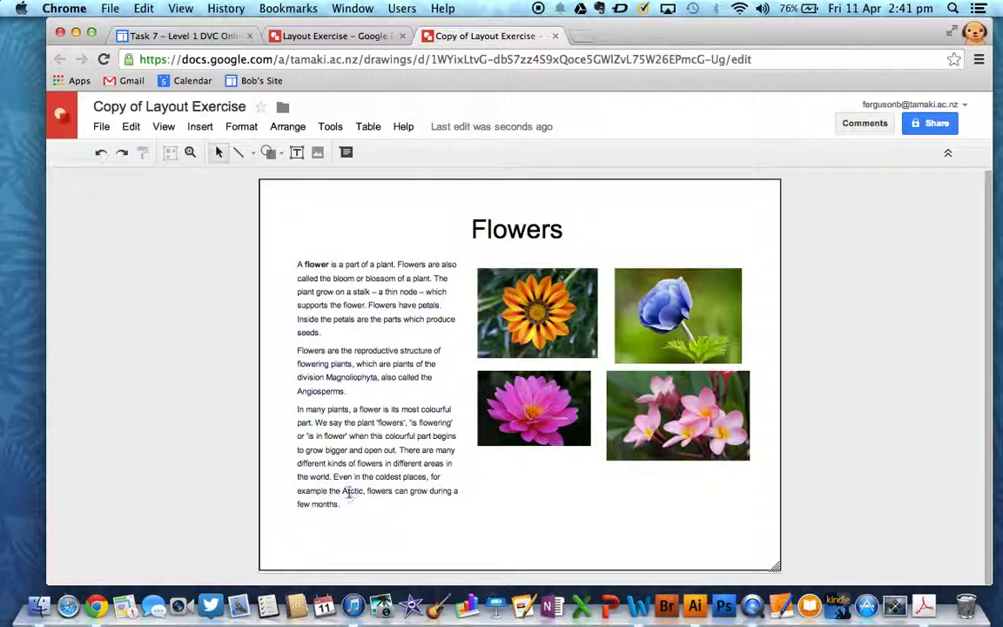
{"action": "left_click", "coordinate": [932, 127]}
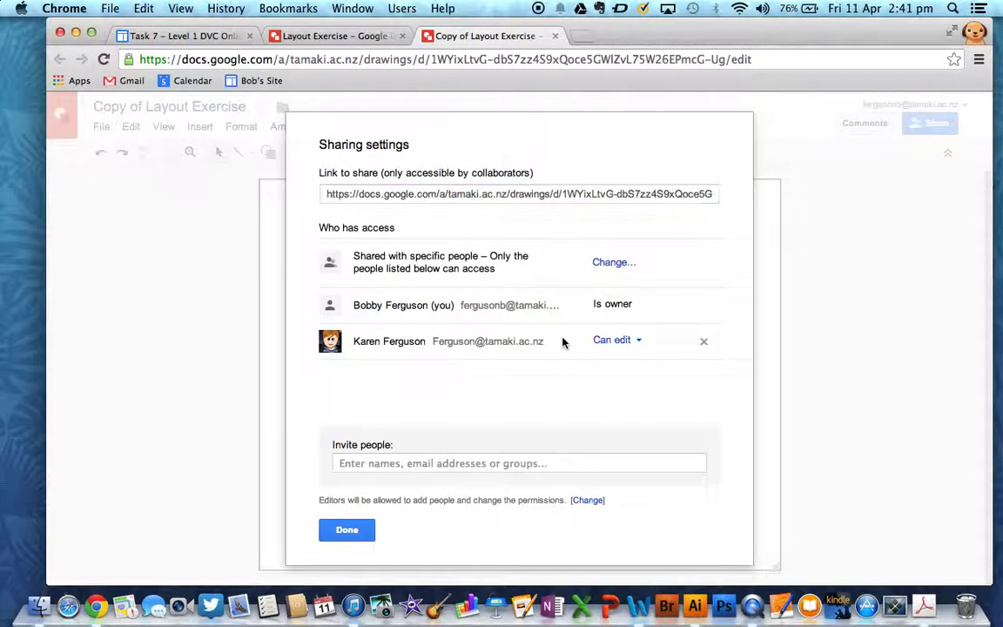
- Change the copy's link sharing to Public on the web and save it
{"action": "left_click", "coordinate": [609, 263]}
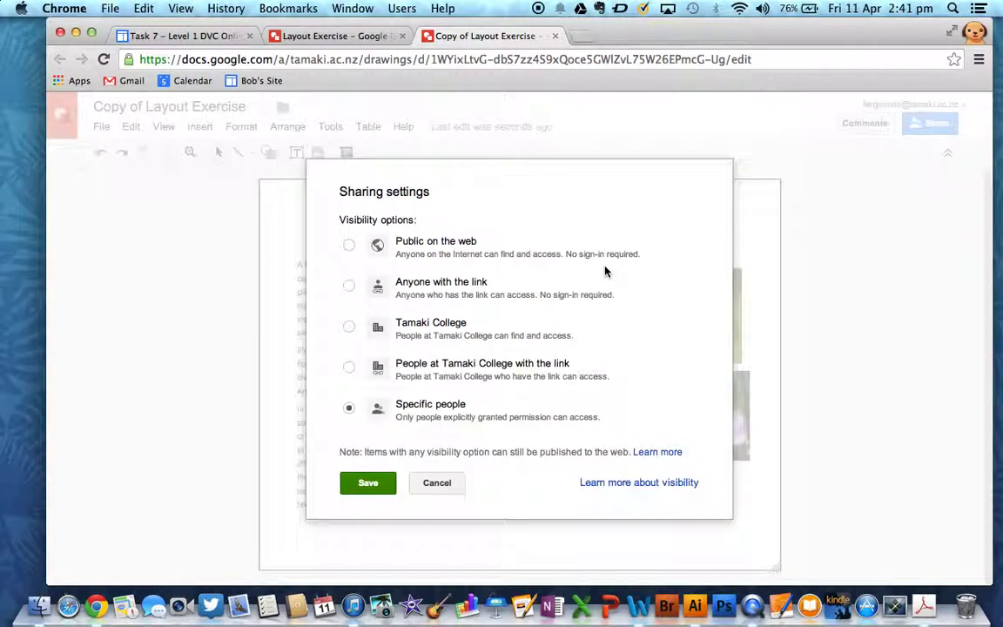
{"action": "left_click", "coordinate": [349, 247]}
{"action": "left_click", "coordinate": [369, 514]}
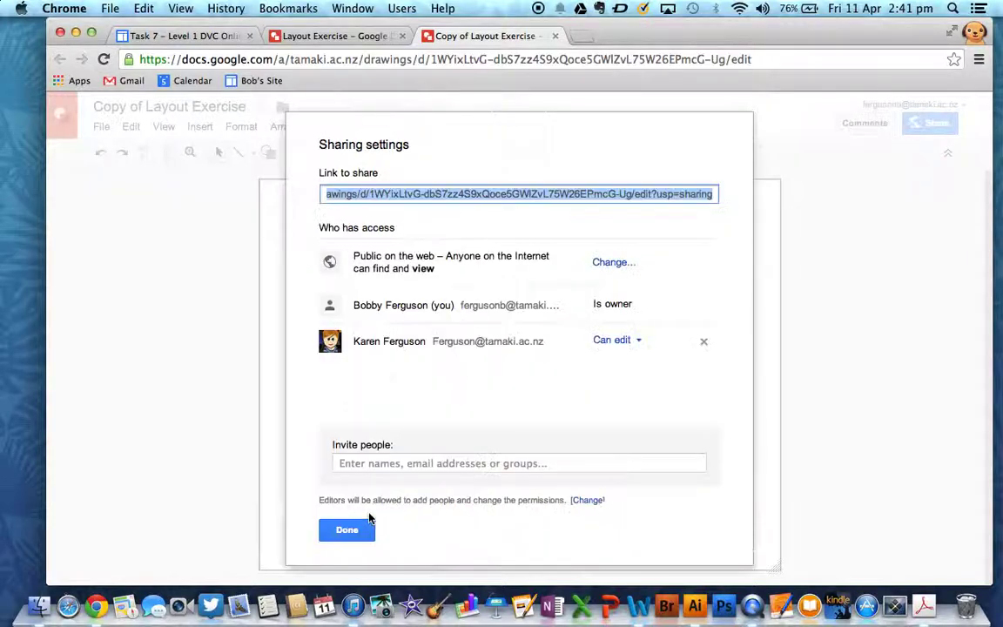
{"action": "left_click", "coordinate": [348, 531]}
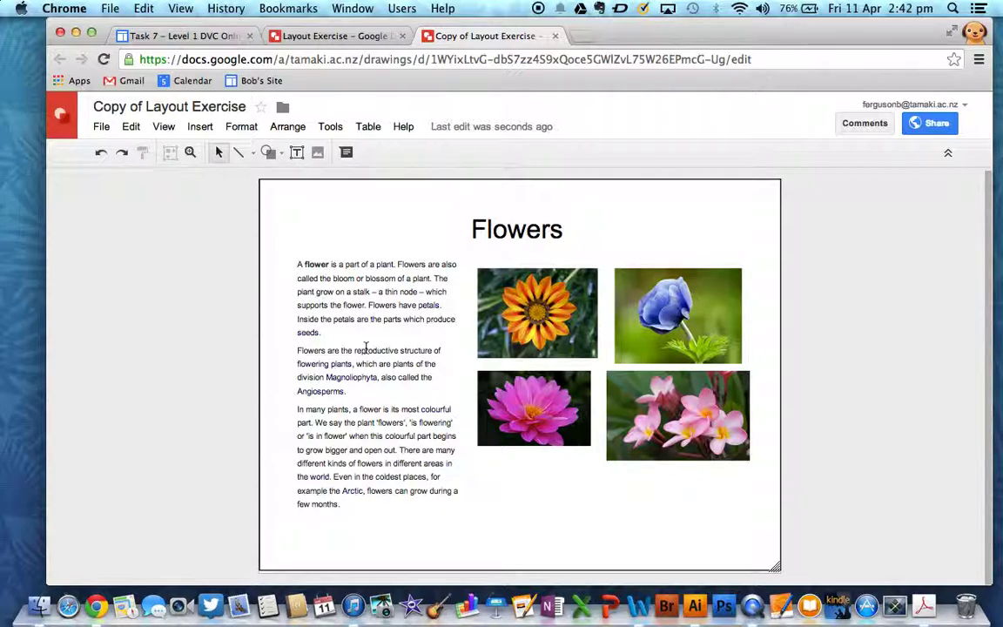
{"action": "left_click", "coordinate": [366, 293]}
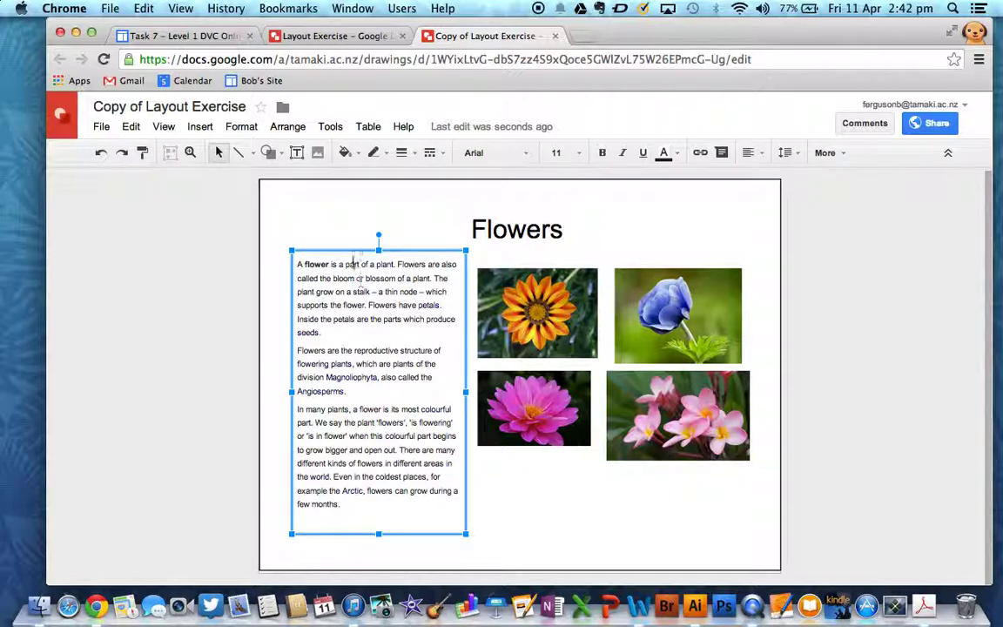
- Park the text column left of the page and enlarge the pink dahlia at the lower left
{"action": "left_click_drag", "start_coordinate": [347, 252], "coordinate": [115, 247]}
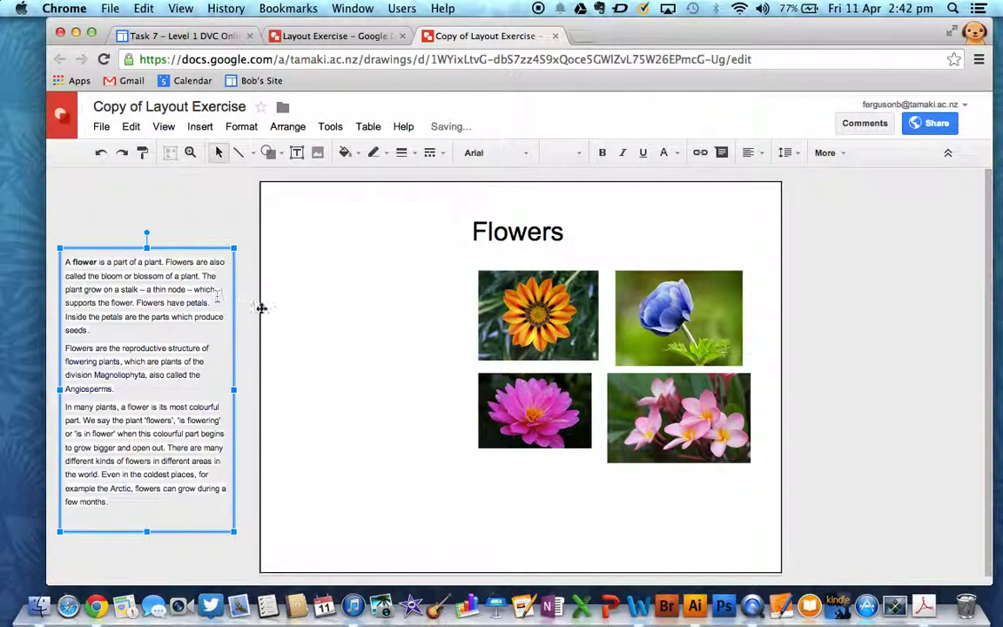
{"action": "left_click", "coordinate": [523, 414]}
{"action": "left_click_drag", "start_coordinate": [523, 415], "coordinate": [320, 525]}
{"action": "left_click_drag", "start_coordinate": [388, 482], "coordinate": [541, 354]}
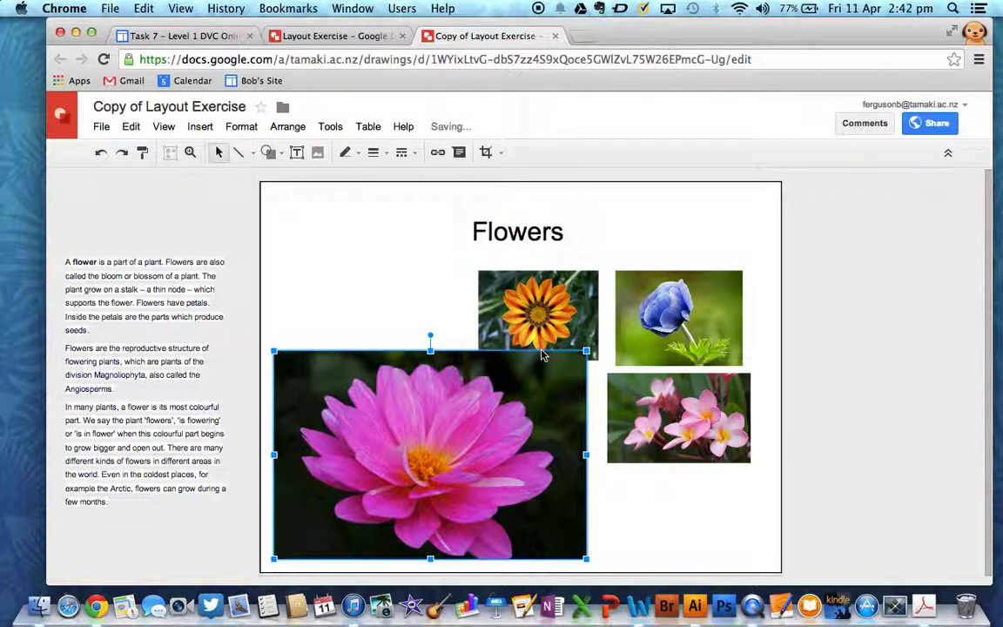
{"action": "left_click", "coordinate": [562, 292]}
- Place the orange flower top-left with the blue flower, slightly shrunk, beside it
{"action": "left_click_drag", "start_coordinate": [561, 292], "coordinate": [355, 284]}
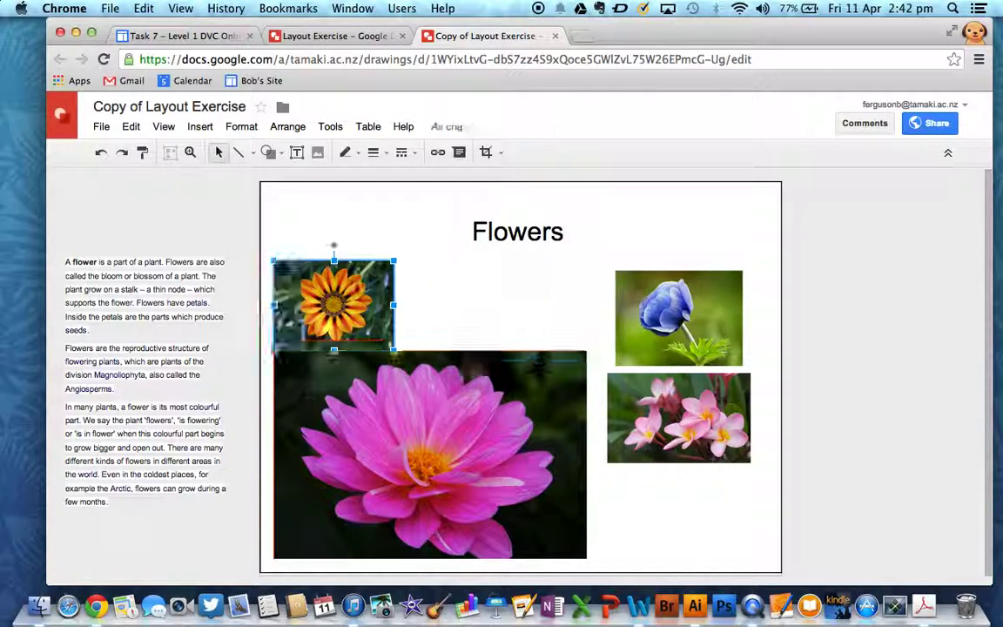
{"action": "left_click_drag", "start_coordinate": [669, 305], "coordinate": [446, 290]}
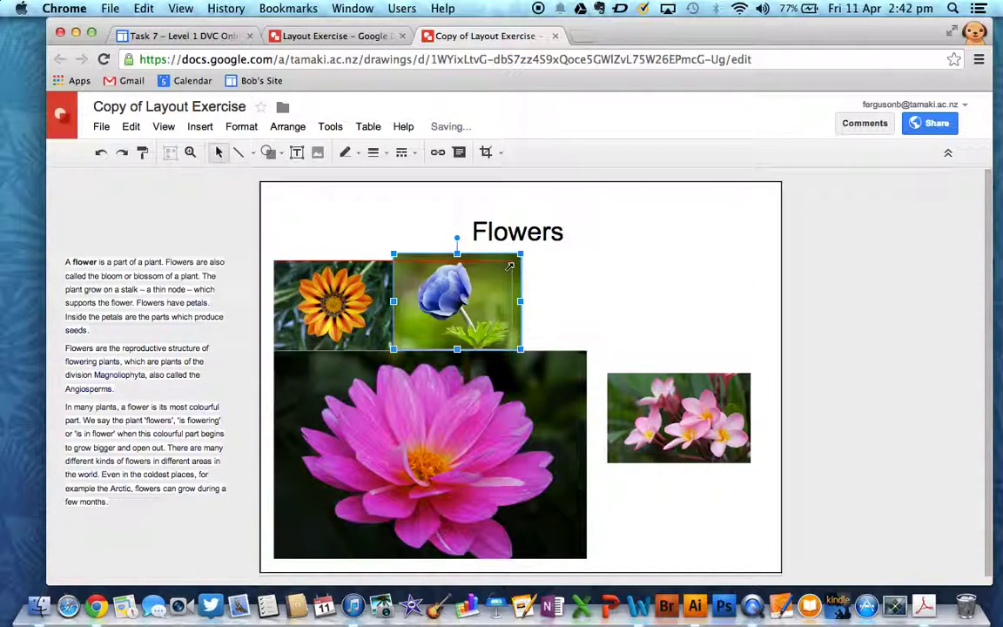
{"action": "left_click_drag", "start_coordinate": [509, 262], "coordinate": [501, 269]}
{"action": "left_click", "coordinate": [584, 287]}
- Add the pale pink flower to the right of the blue one, sized to fit the row
{"action": "left_click_drag", "start_coordinate": [671, 403], "coordinate": [577, 293]}
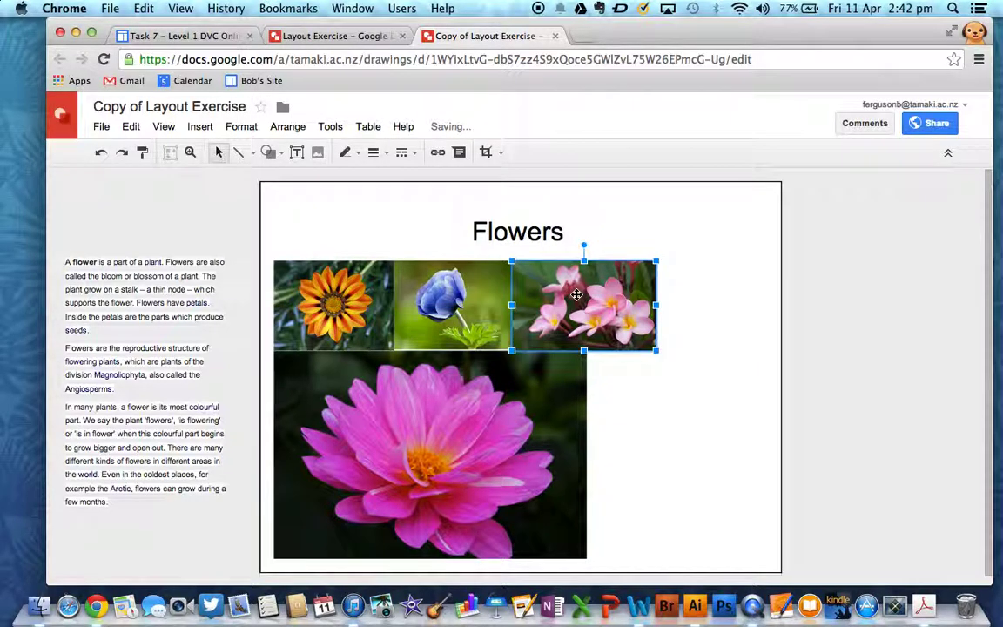
{"action": "left_click_drag", "start_coordinate": [656, 260], "coordinate": [650, 267]}
{"action": "left_click", "coordinate": [701, 267]}
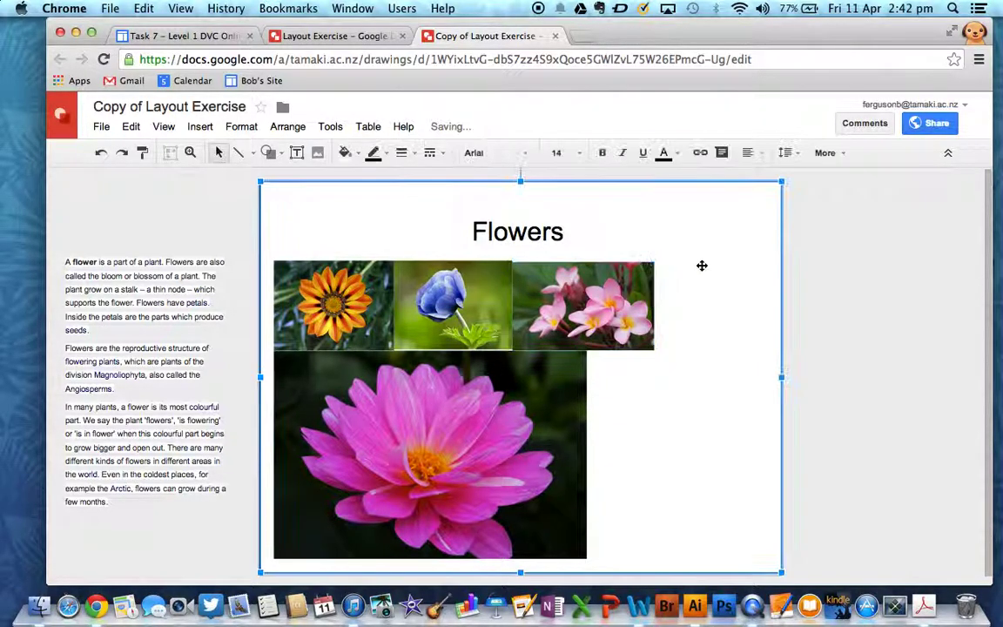
{"action": "left_click", "coordinate": [624, 280]}
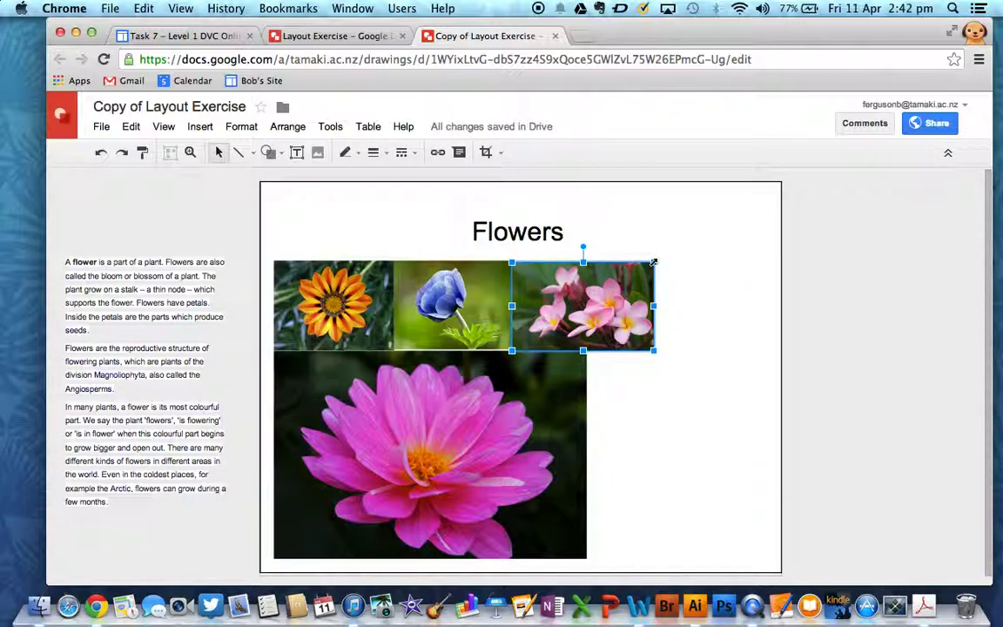
{"action": "left_click_drag", "start_coordinate": [654, 261], "coordinate": [658, 258]}
{"action": "left_click", "coordinate": [707, 228]}
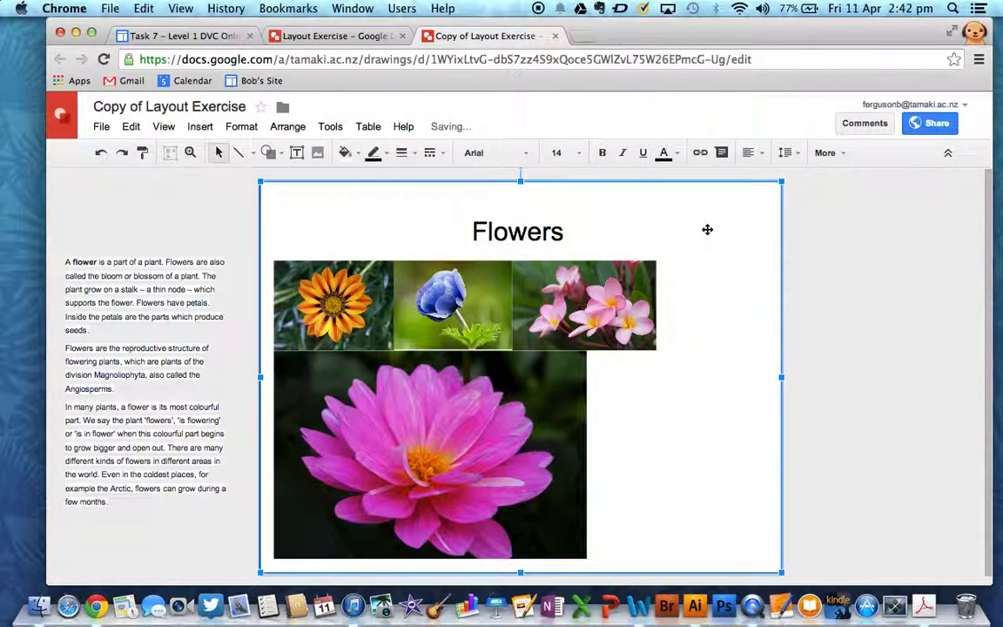
- Widen the pink dahlia to line up with the top row
{"action": "left_click", "coordinate": [509, 431]}
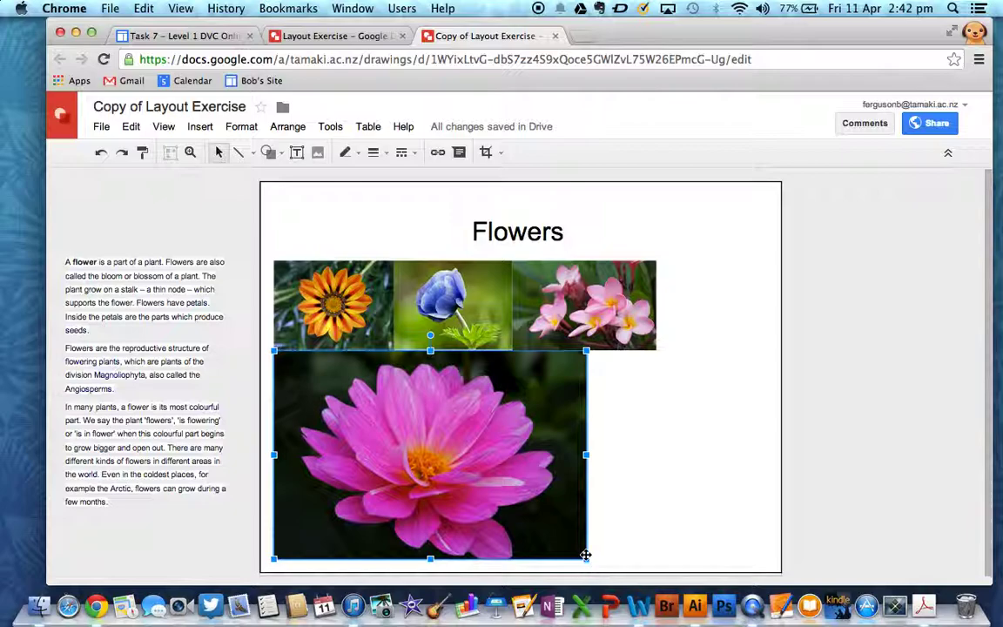
{"action": "left_click_drag", "start_coordinate": [587, 558], "coordinate": [655, 578]}
{"action": "left_click", "coordinate": [697, 506]}
- Move the Flowers title off the page to the left
{"action": "scroll", "coordinate": [697, 505], "scroll_direction": "down", "scroll_amount": 1}
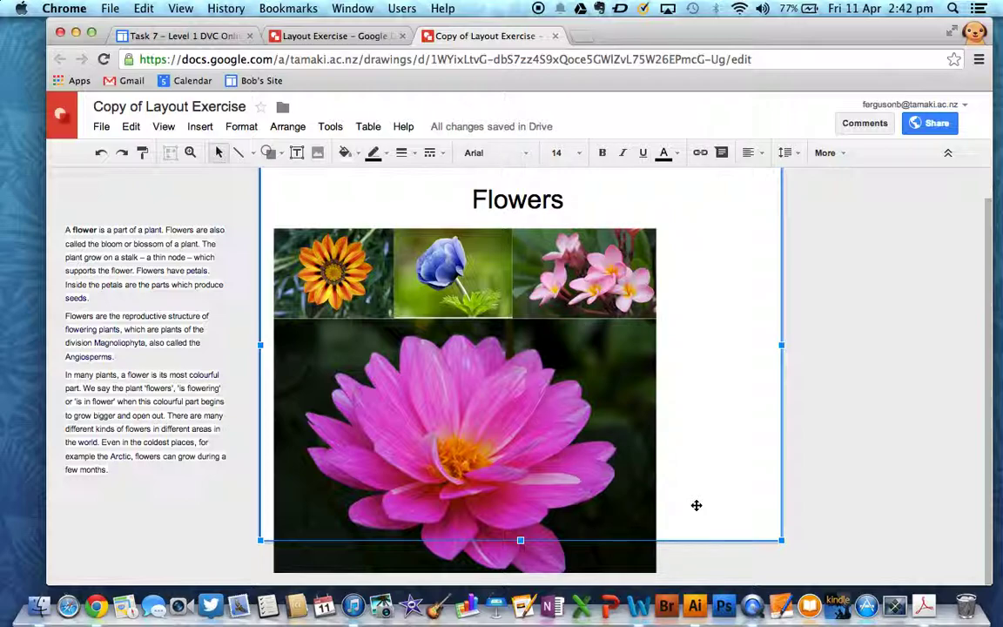
{"action": "scroll", "coordinate": [697, 505], "scroll_direction": "up", "scroll_amount": 1}
{"action": "left_click", "coordinate": [512, 228]}
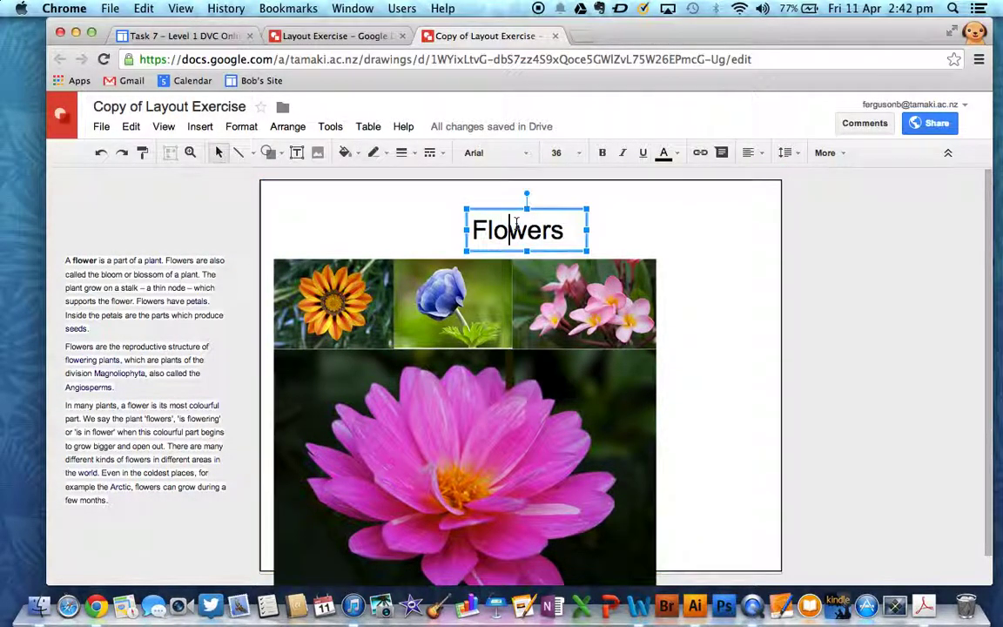
{"action": "left_click_drag", "start_coordinate": [508, 211], "coordinate": [175, 193]}
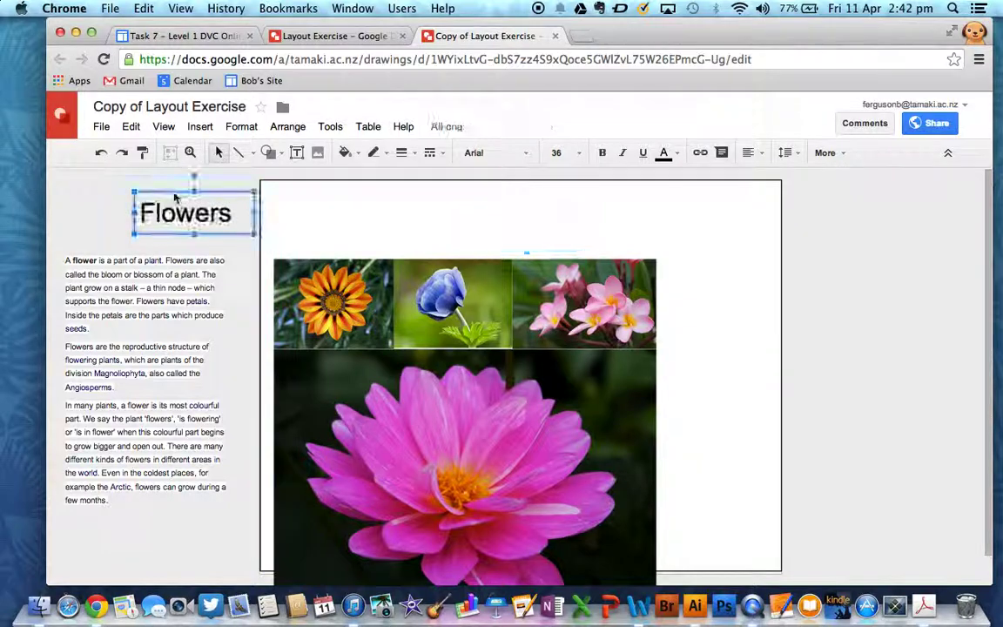
- Move all four flower images together up toward the page's top-left
{"action": "left_click", "coordinate": [622, 279]}
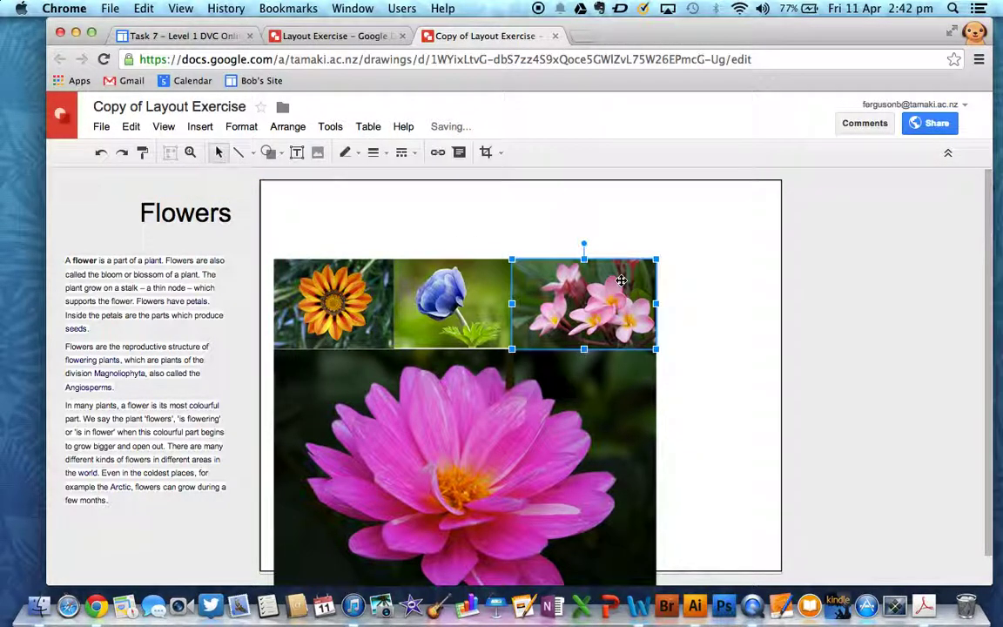
{"action": "left_click", "coordinate": [436, 309], "text": "shift"}
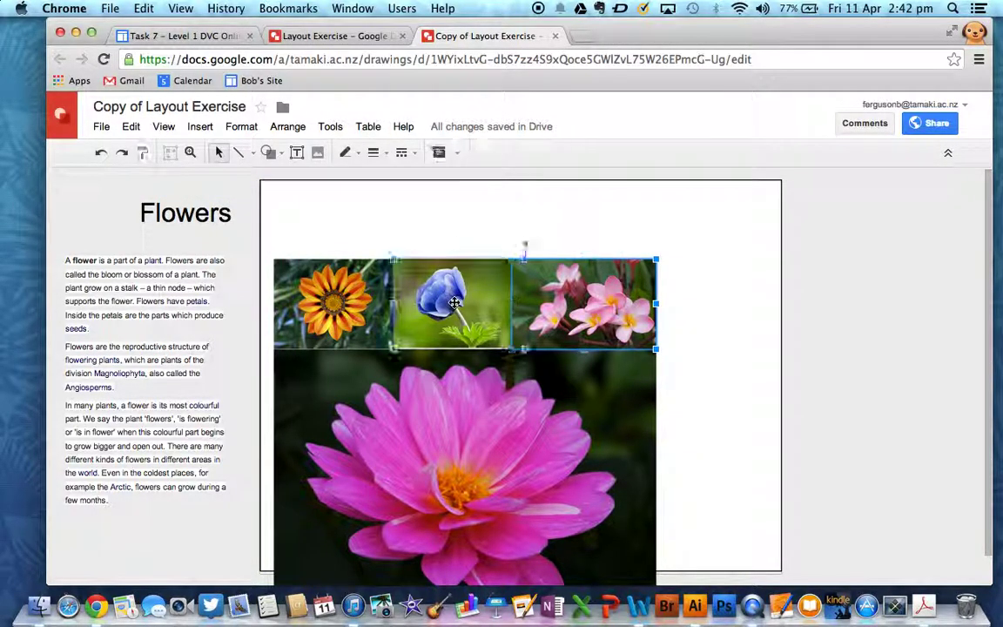
{"action": "left_click", "coordinate": [337, 306], "text": "shift"}
{"action": "left_click", "coordinate": [370, 441], "text": "shift"}
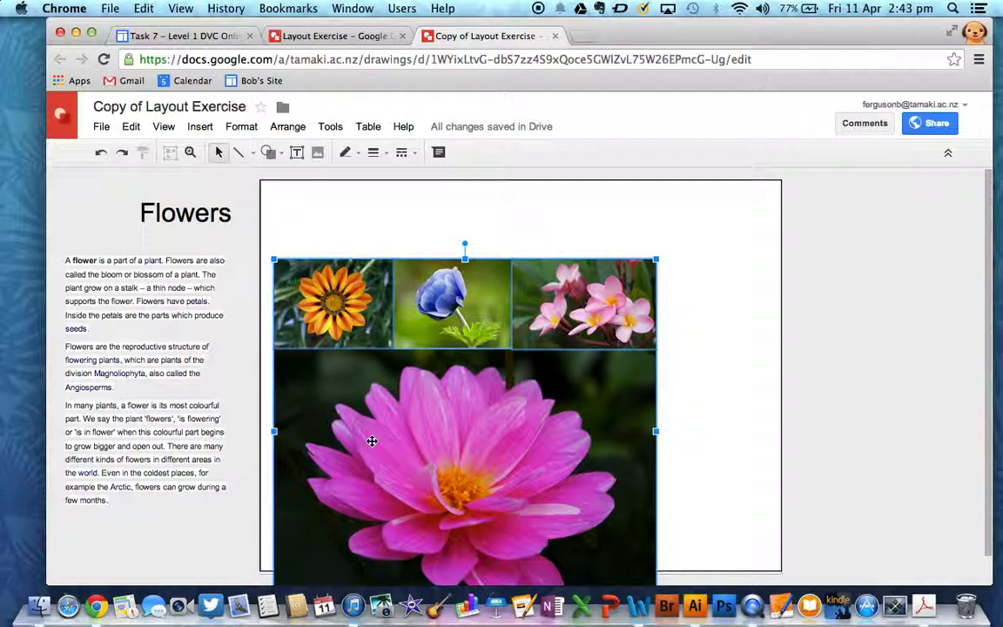
{"action": "left_click_drag", "start_coordinate": [372, 441], "coordinate": [365, 400]}
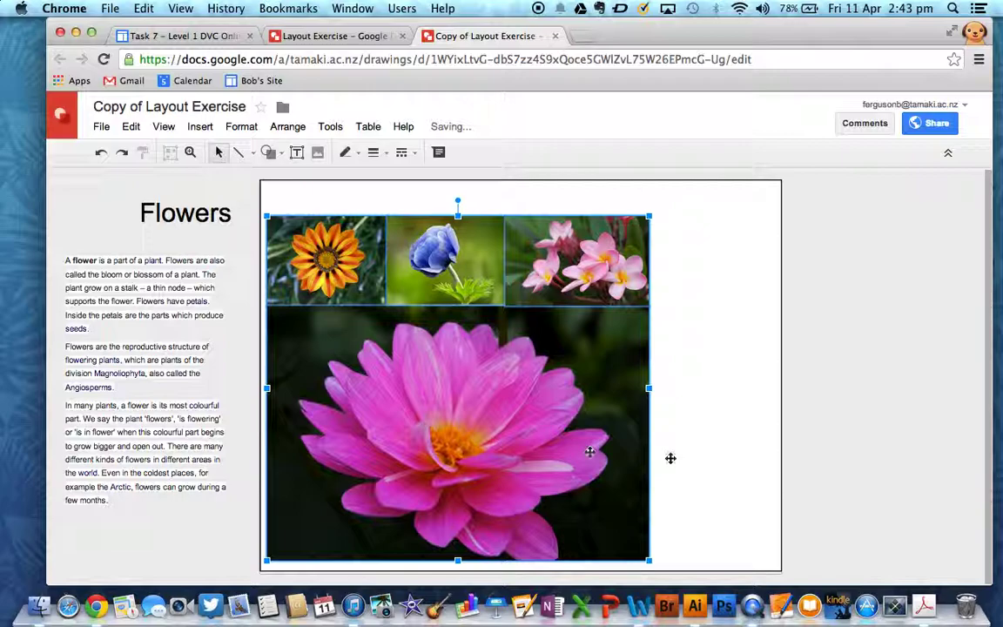
{"action": "left_click", "coordinate": [733, 468]}
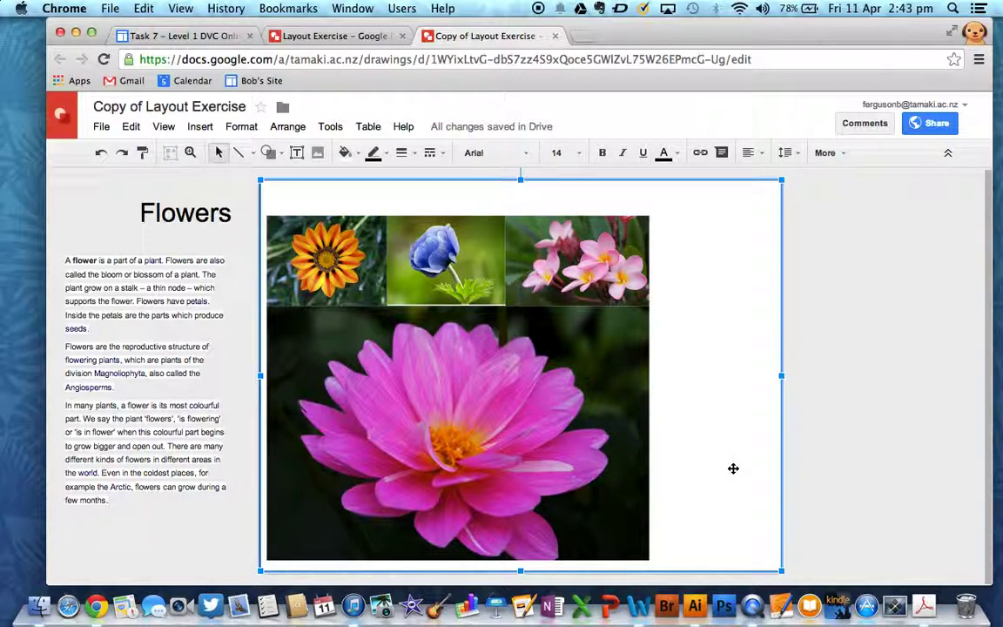
{"action": "left_click", "coordinate": [157, 347]}
- Put the body text right of the images as a narrow column, top and bottom level with them
{"action": "left_click_drag", "start_coordinate": [106, 246], "coordinate": [702, 272]}
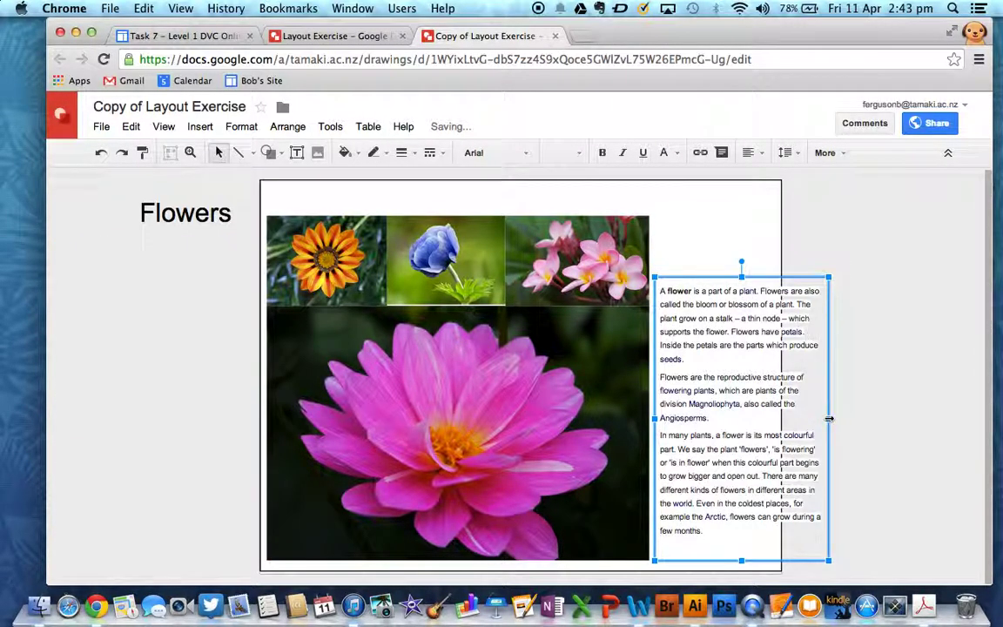
{"action": "left_click_drag", "start_coordinate": [829, 419], "coordinate": [768, 411]}
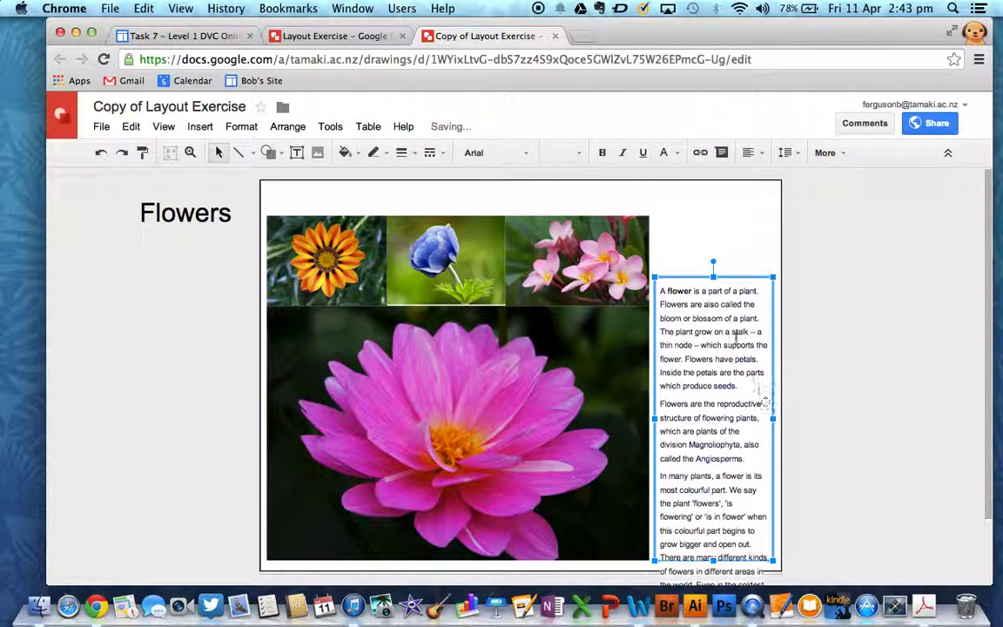
{"action": "left_click_drag", "start_coordinate": [713, 275], "coordinate": [714, 214]}
{"action": "scroll", "coordinate": [800, 277], "scroll_direction": "down", "scroll_amount": 1}
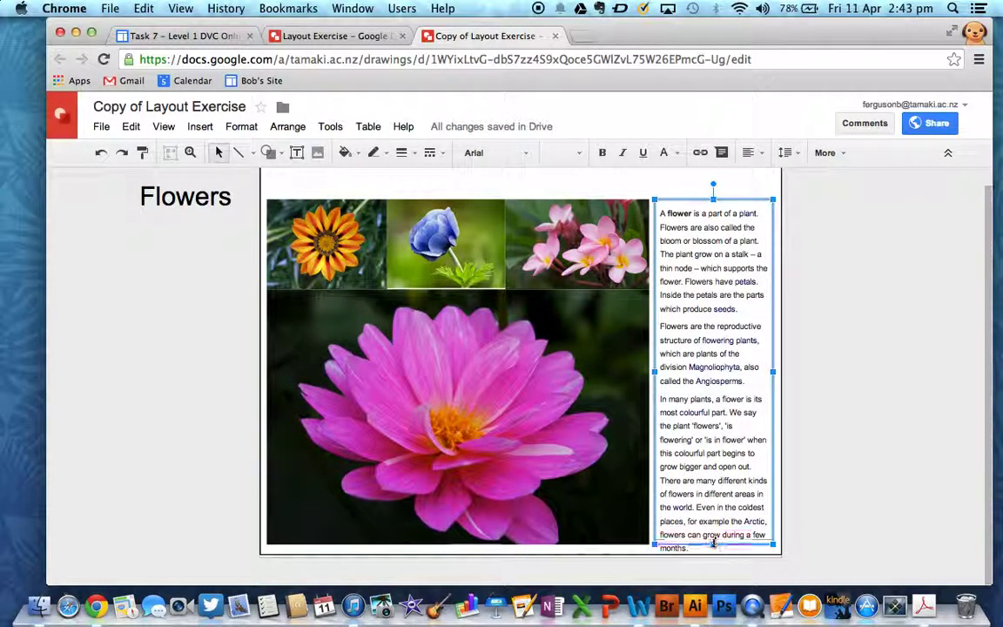
{"action": "left_click_drag", "start_coordinate": [714, 546], "coordinate": [713, 530]}
{"action": "left_click", "coordinate": [803, 451]}
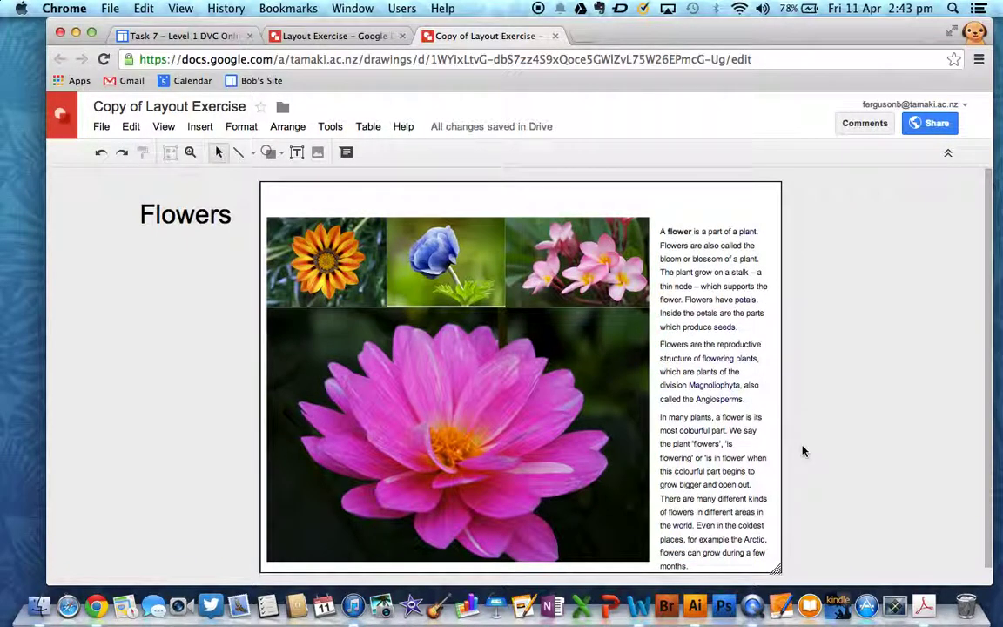
{"action": "left_click", "coordinate": [338, 253]}
- Shrink the four-image grid slightly and nudge it a little to the right
{"action": "left_click", "coordinate": [394, 230], "text": "shift"}
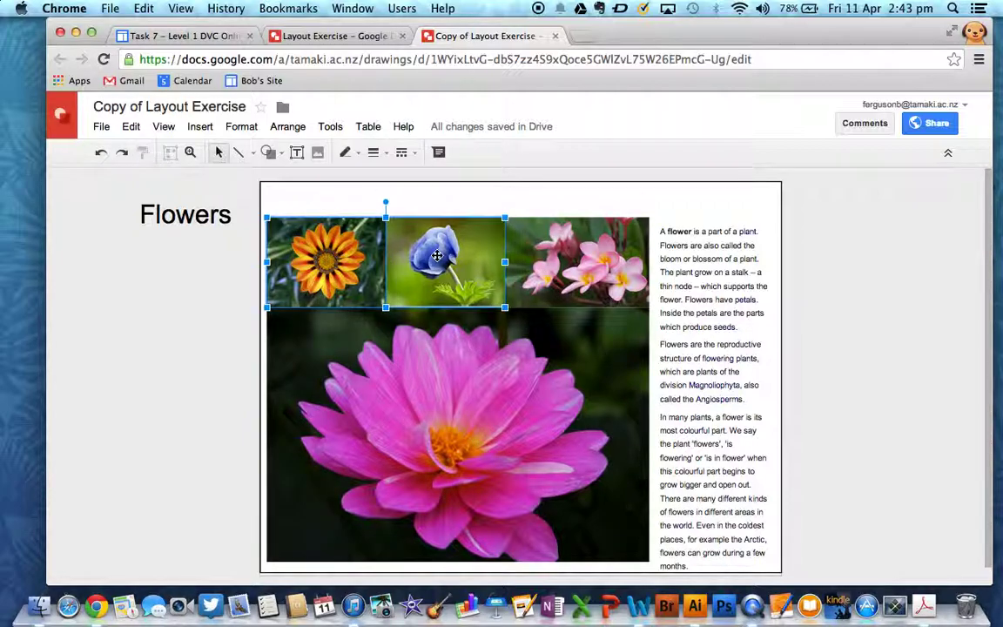
{"action": "left_click", "coordinate": [510, 253], "text": "shift"}
{"action": "left_click", "coordinate": [506, 411], "text": "shift"}
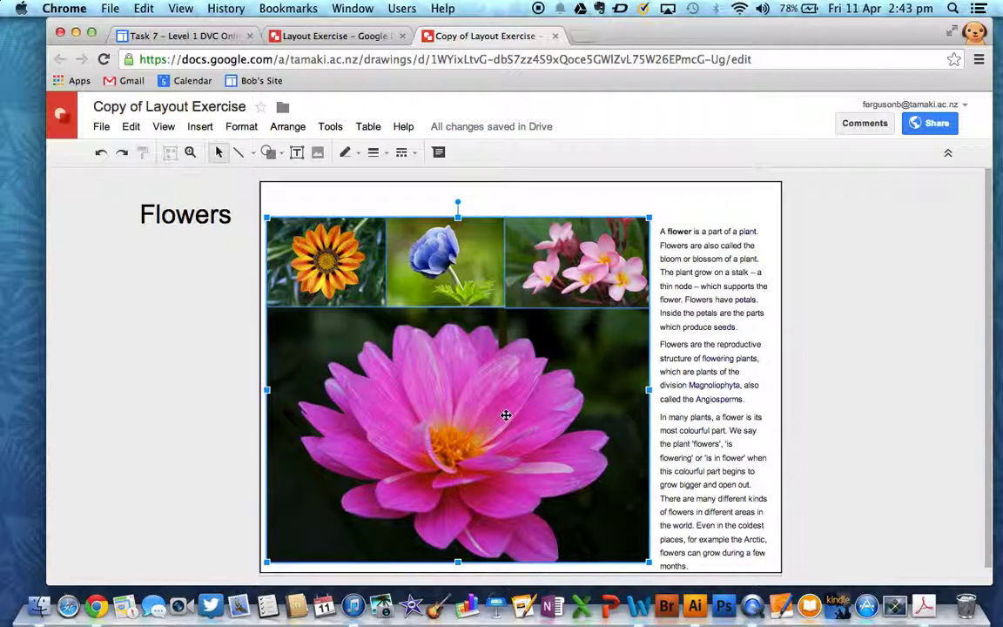
{"action": "left_click_drag", "start_coordinate": [649, 217], "coordinate": [598, 255]}
{"action": "left_click_drag", "start_coordinate": [508, 331], "coordinate": [515, 331]}
- Widen the text column toward the images and align its top with the top photo row
{"action": "left_click", "coordinate": [712, 357]}
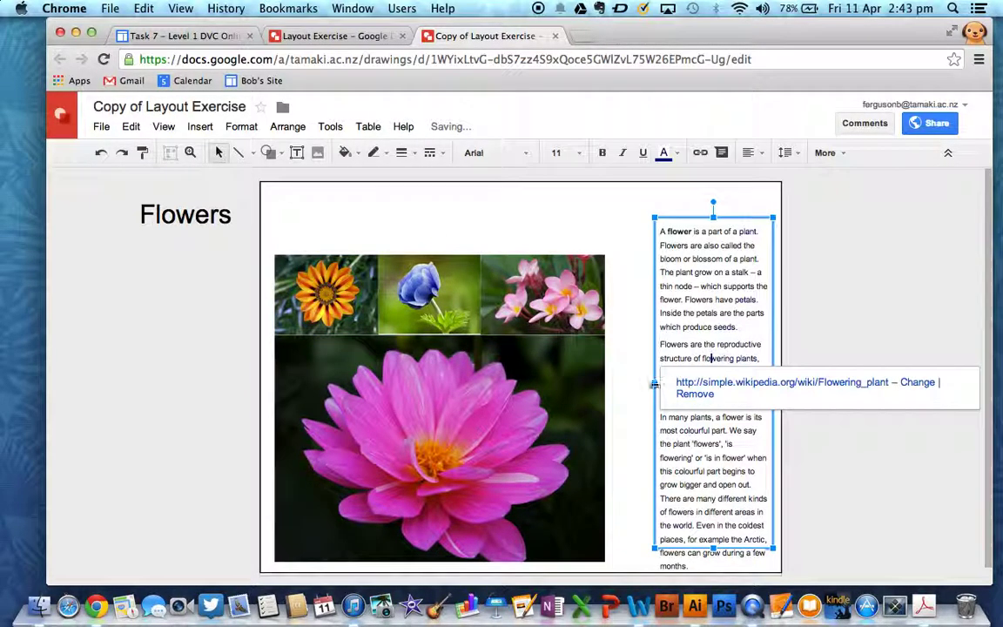
{"action": "left_click_drag", "start_coordinate": [654, 383], "coordinate": [611, 385]}
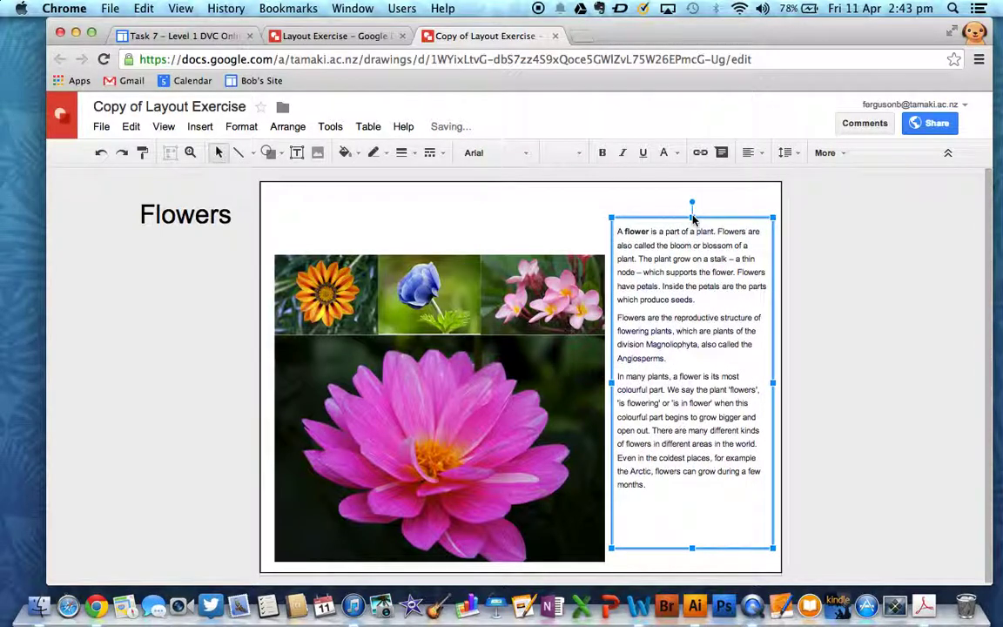
{"action": "left_click", "coordinate": [693, 218]}
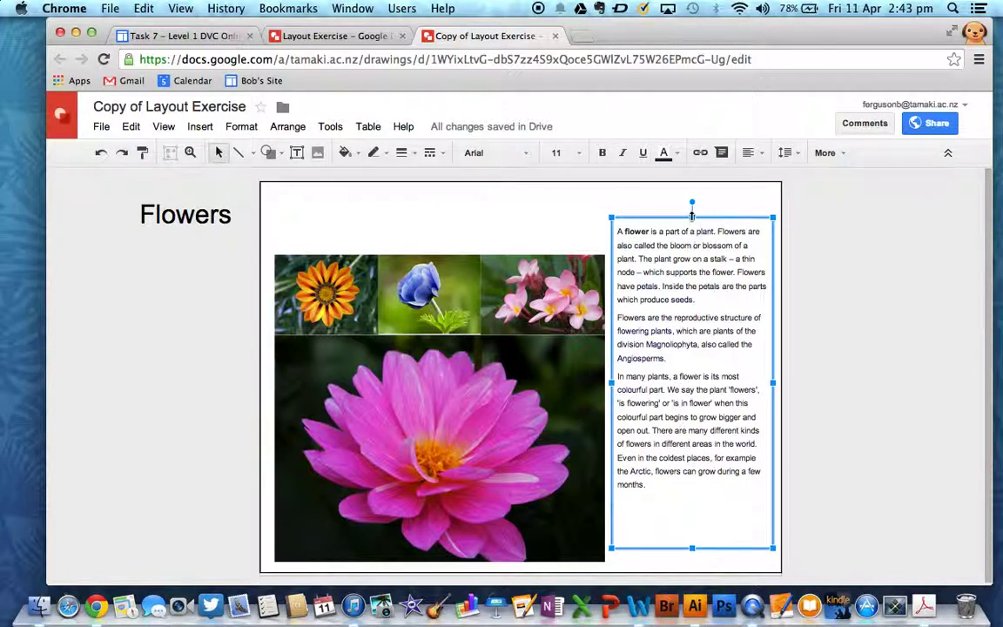
{"action": "left_click_drag", "start_coordinate": [692, 213], "coordinate": [692, 256]}
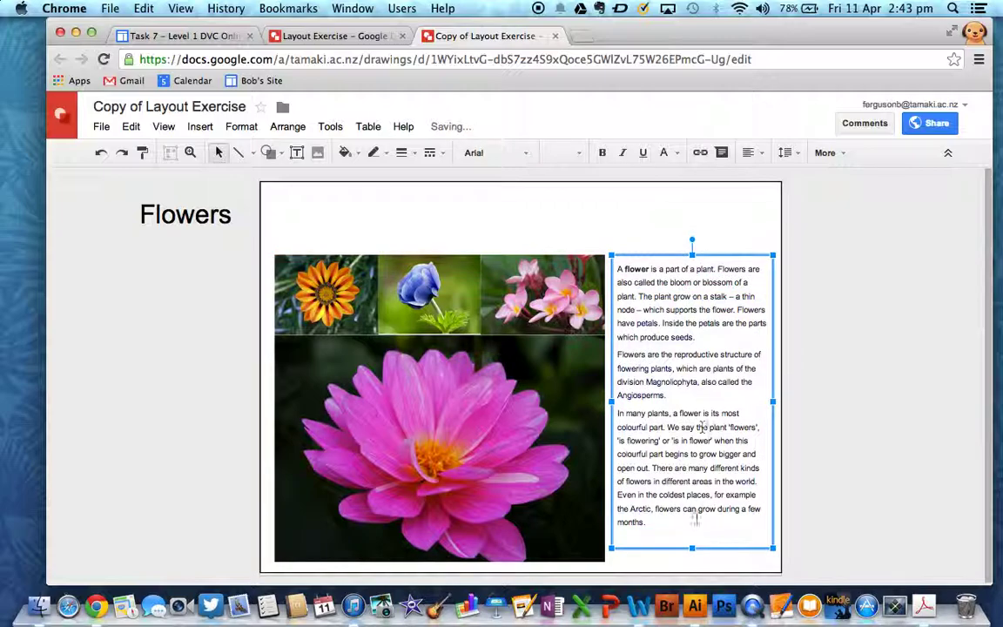
{"action": "left_click_drag", "start_coordinate": [694, 549], "coordinate": [693, 561]}
- Bring the Flowers title back onto the page at top centre and select the word
{"action": "left_click", "coordinate": [155, 204]}
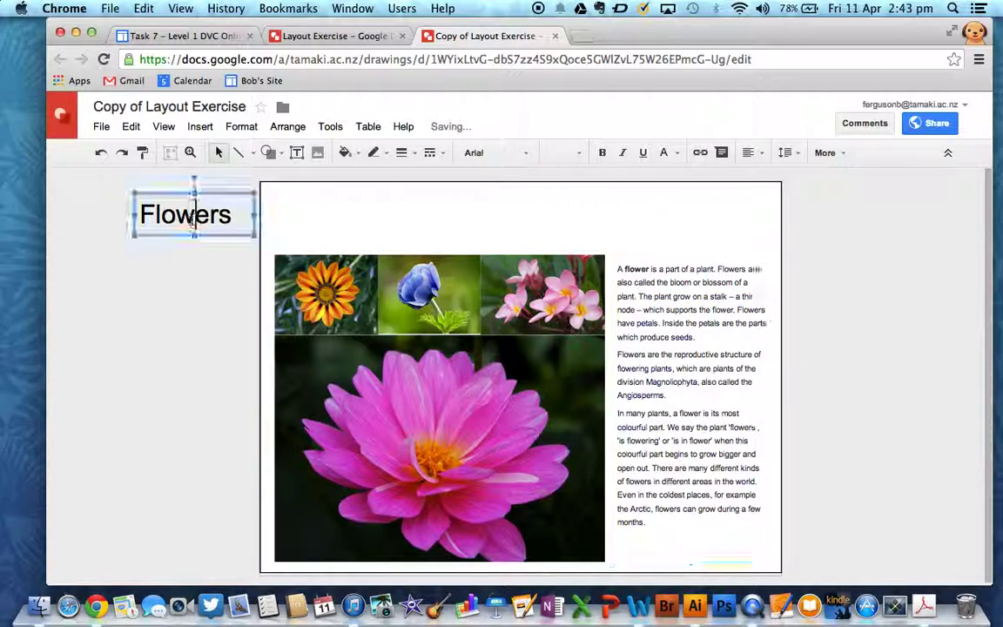
{"action": "left_click_drag", "start_coordinate": [209, 192], "coordinate": [426, 197]}
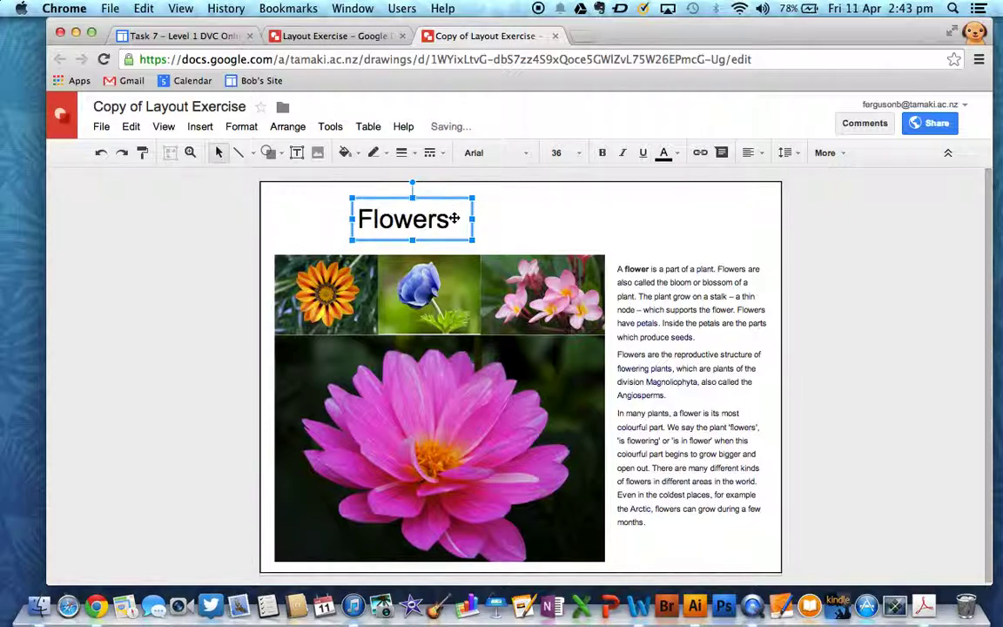
{"action": "left_click", "coordinate": [454, 219]}
{"action": "double_click", "coordinate": [455, 218]}
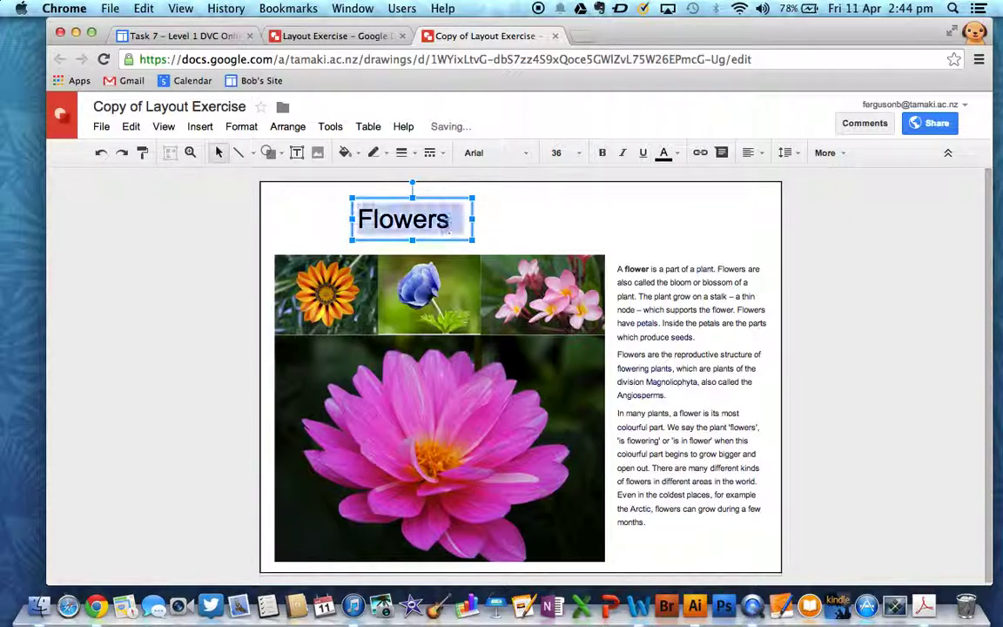
{"action": "left_click", "coordinate": [523, 155]}
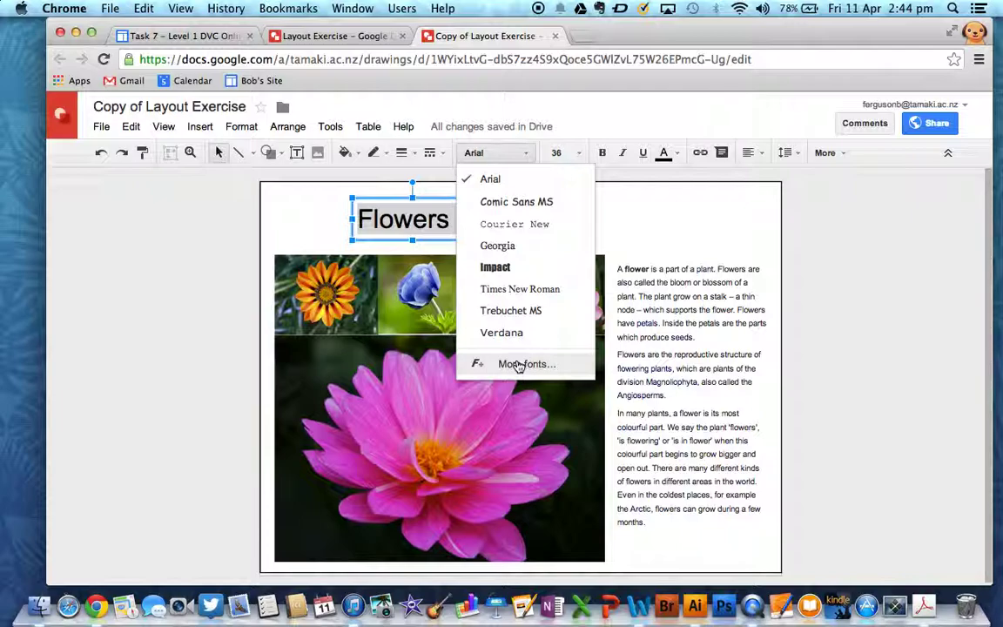
- Set the Flowers title to Comic Sans MS at 96 pt
{"action": "left_click", "coordinate": [502, 206]}
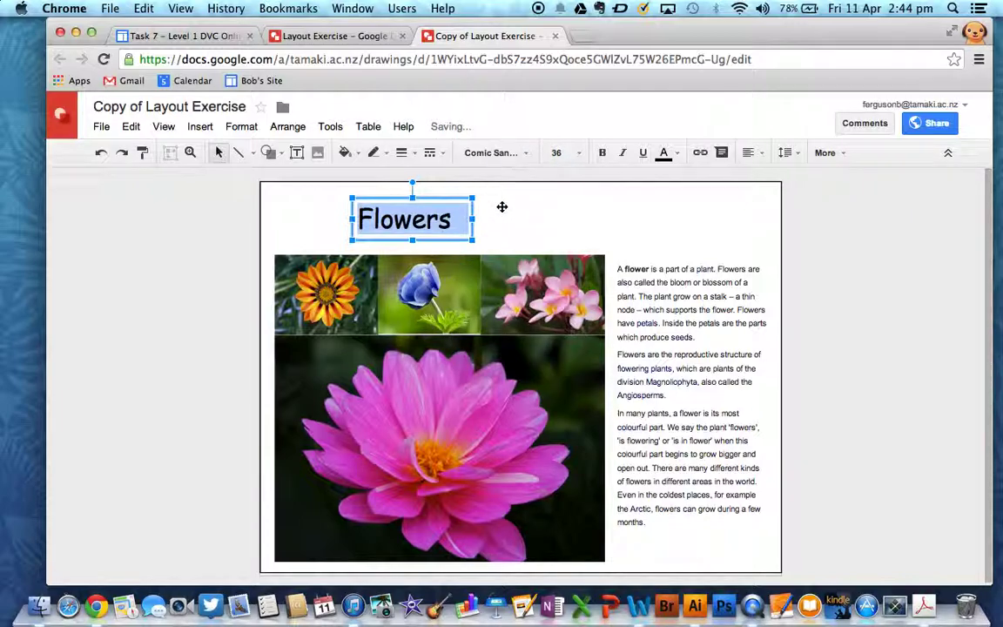
{"action": "left_click", "coordinate": [557, 152]}
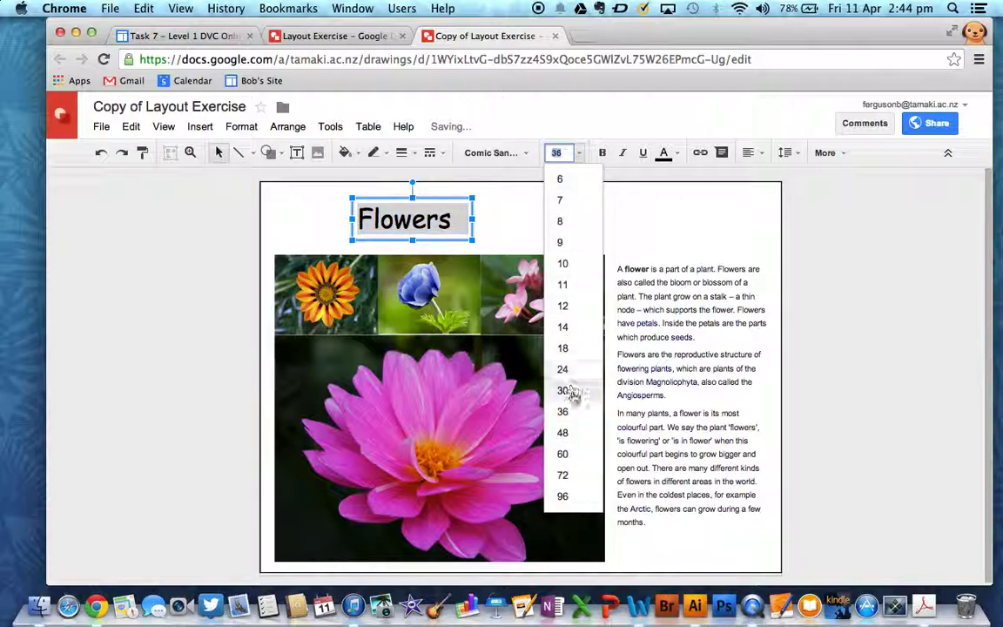
{"action": "left_click", "coordinate": [570, 496]}
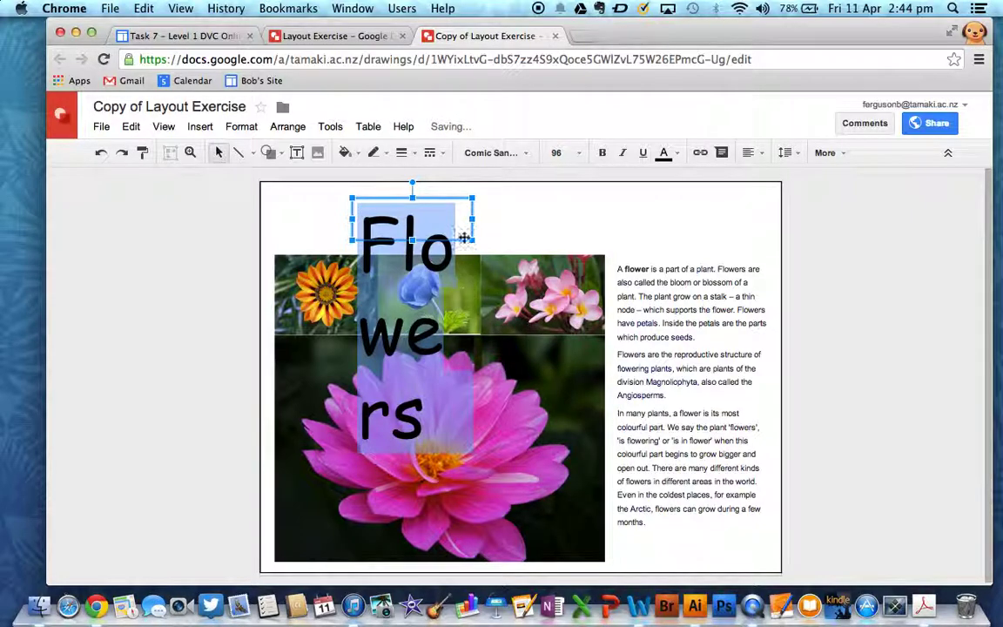
- Widen the title box so Flowers fits on one line and move it up to the page top
{"action": "left_click_drag", "start_coordinate": [473, 218], "coordinate": [687, 222]}
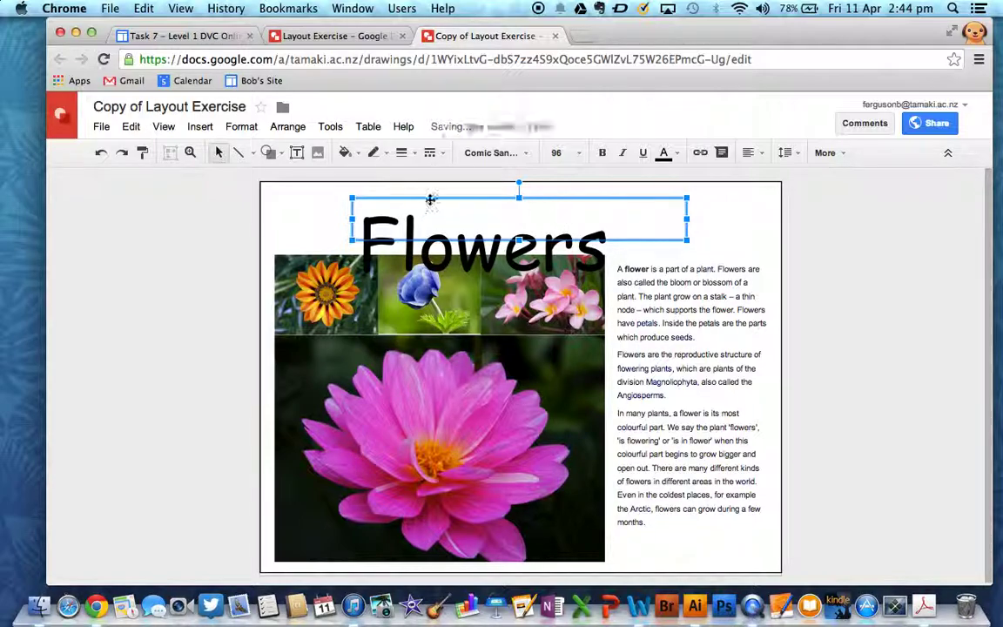
{"action": "left_click_drag", "start_coordinate": [430, 199], "coordinate": [421, 180]}
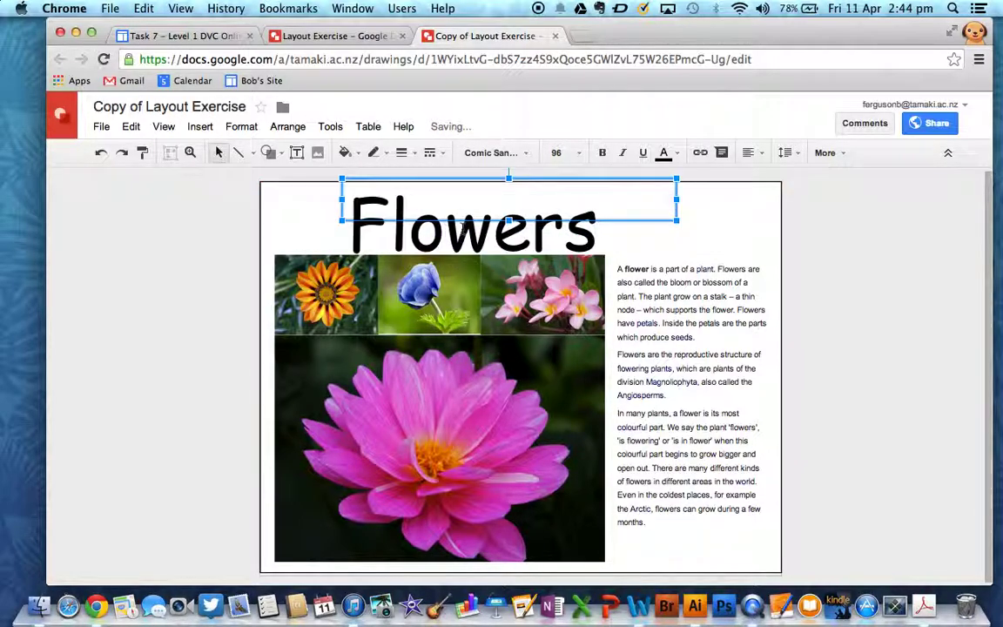
{"action": "left_click", "coordinate": [447, 212]}
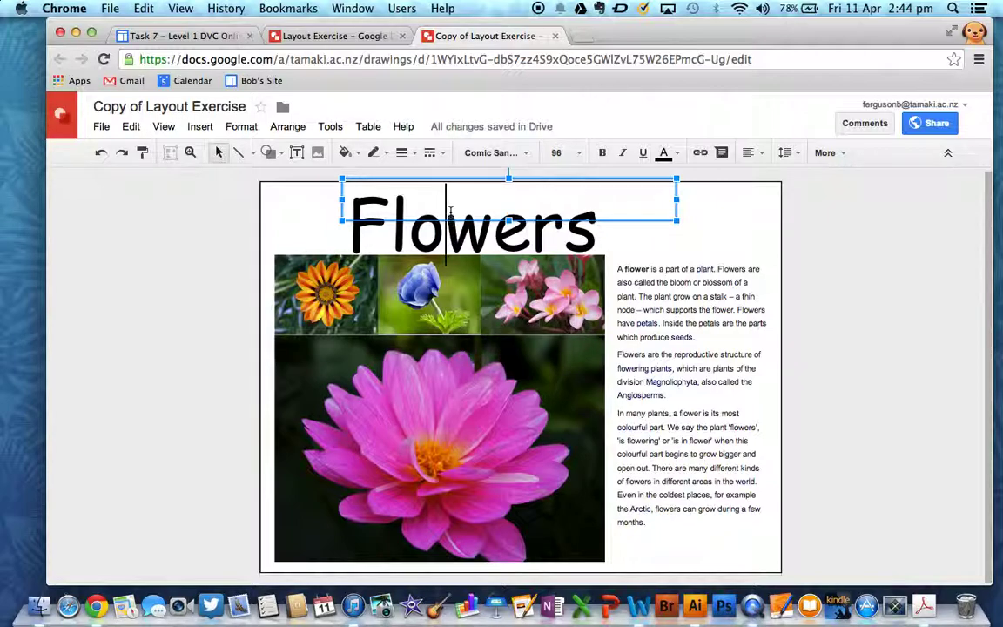
{"action": "left_click_drag", "start_coordinate": [341, 190], "coordinate": [331, 177]}
{"action": "left_click", "coordinate": [169, 230]}
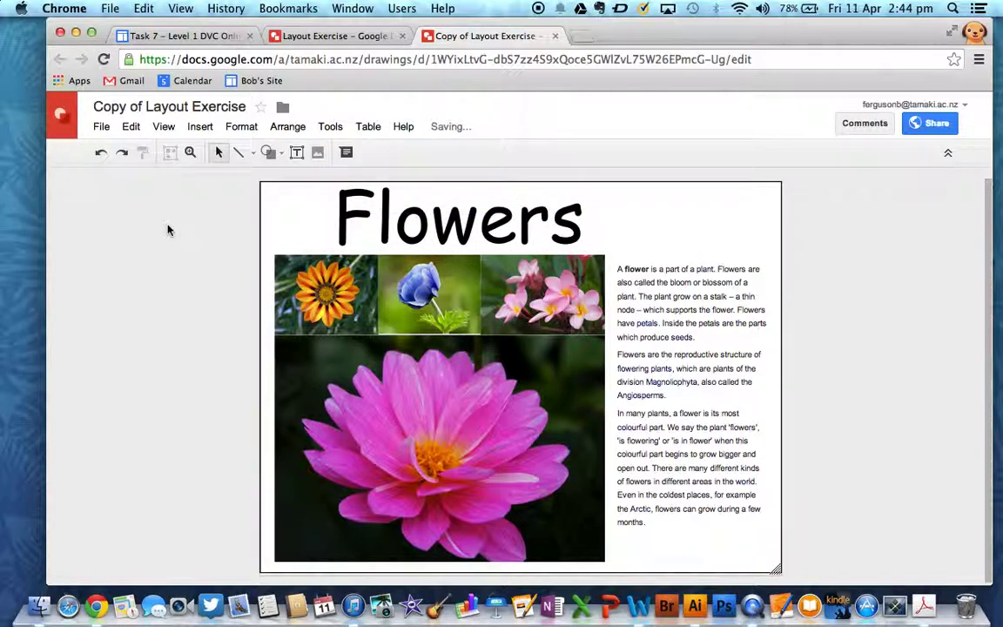